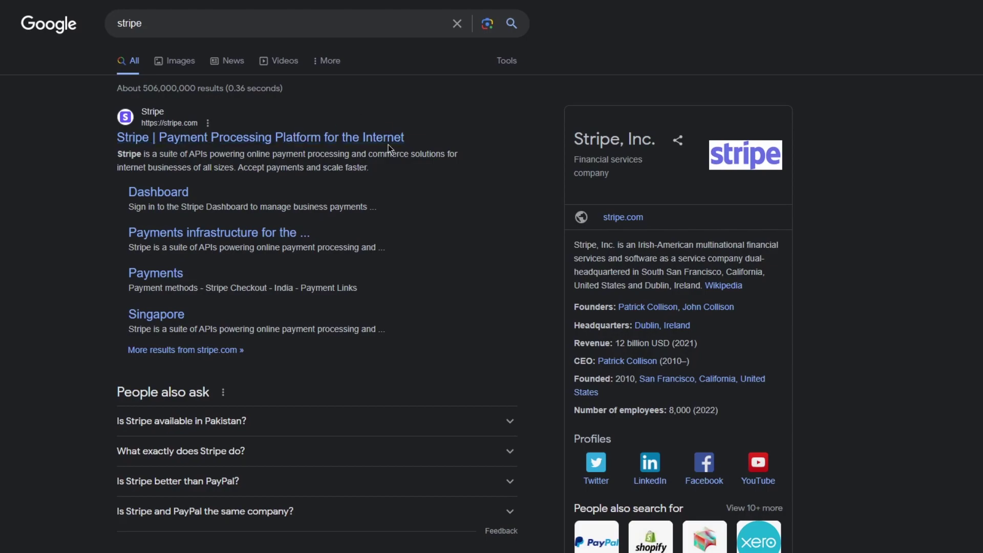
# Open stripe.com from the search results and browse its landing page and product sections
pyautogui.click(352, 145)
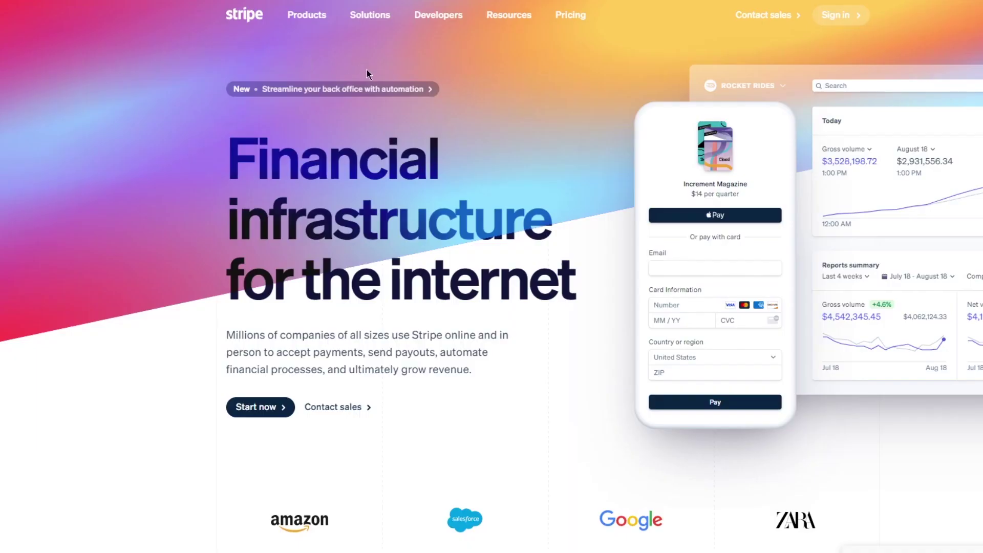
pyautogui.scroll(-15, 666, 152)
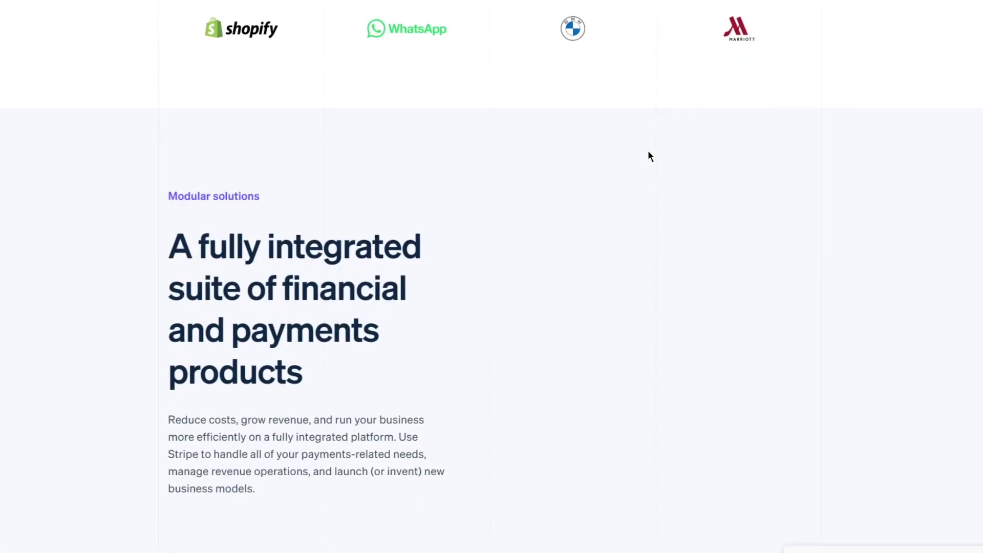
pyautogui.scroll(8, 644, 155)
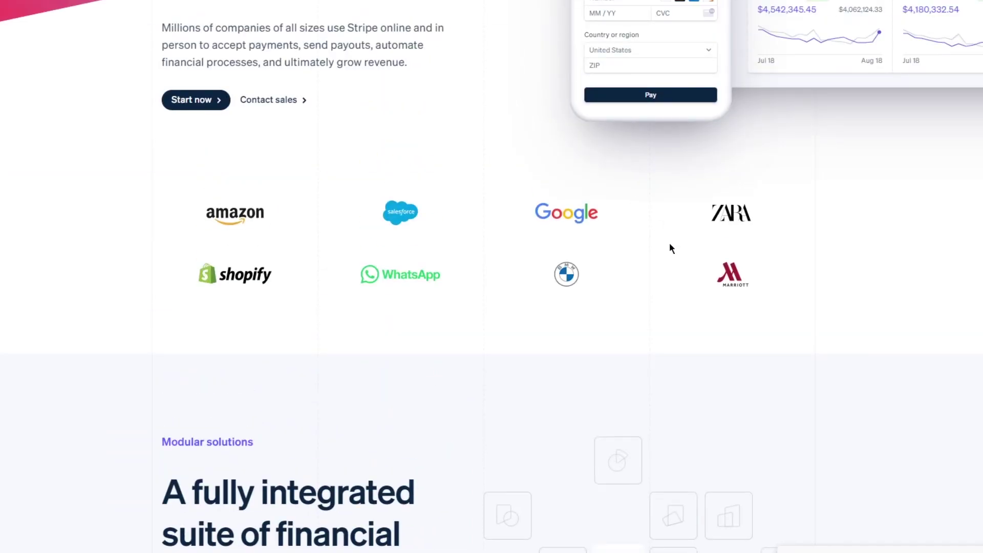
pyautogui.scroll(6, 272, 182)
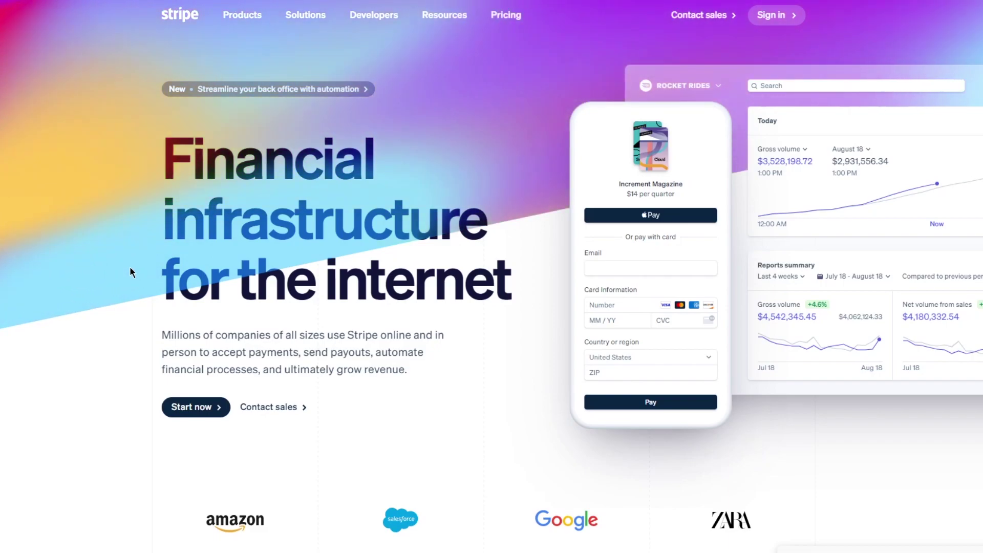
pyautogui.scroll(-5, 130, 266)
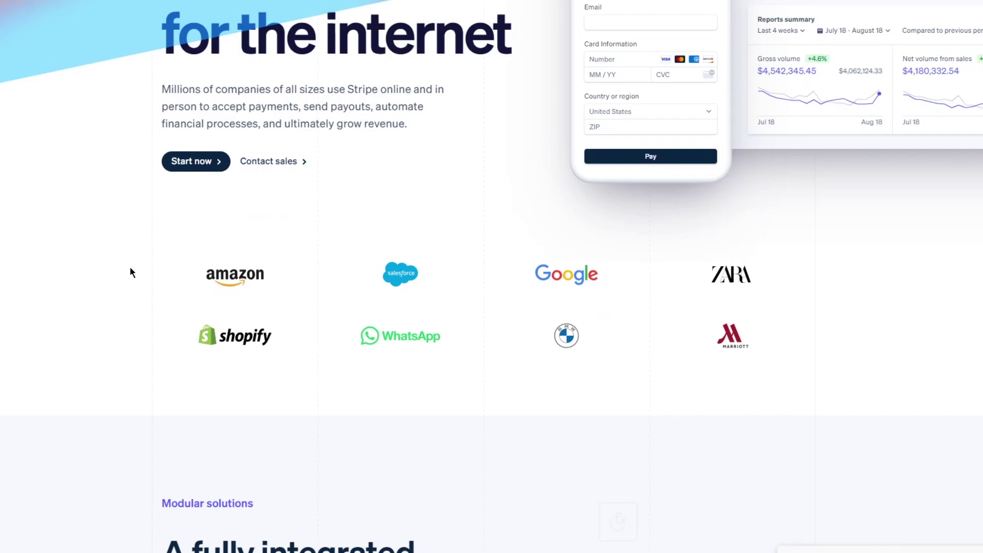
pyautogui.scroll(-5, 132, 261)
pyautogui.scroll(-5, 136, 261)
pyautogui.scroll(10, 136, 259)
pyautogui.scroll(-6, 137, 259)
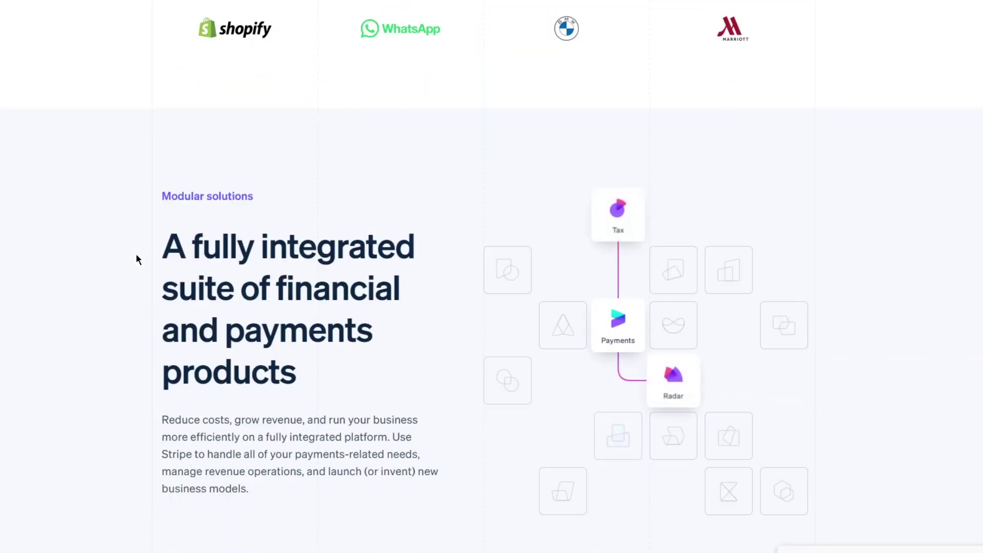
pyautogui.scroll(-10, 156, 251)
pyautogui.scroll(-3, 156, 251)
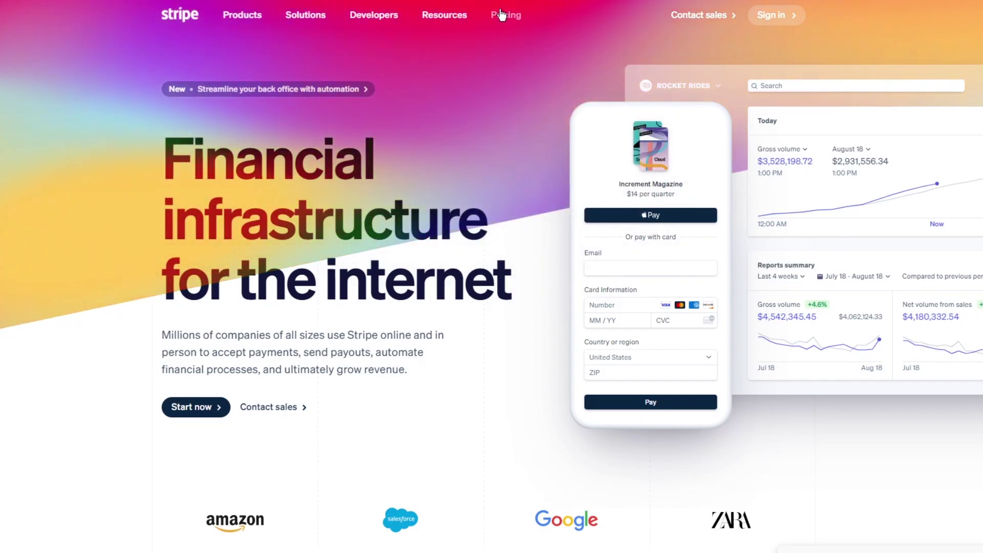
# Scroll the Stripe page on the way to the Create your Stripe account form
pyautogui.scroll(-10, 389, 67)
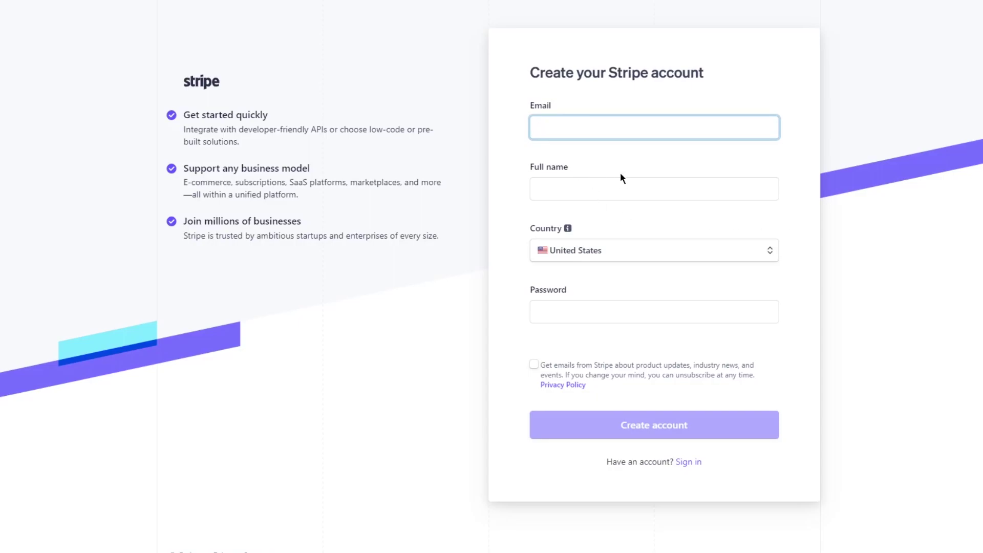
# Autofill the sign-up form's Email and Full name fields from saved entries
pyautogui.click(583, 128)
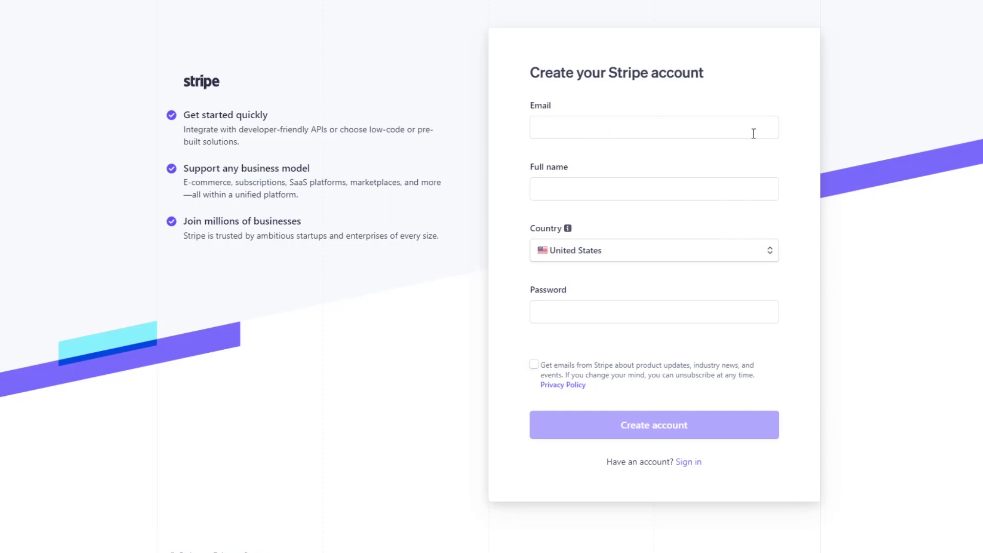
pyautogui.rightClick(611, 133)
pyautogui.click(617, 213)
pyautogui.click(562, 183)
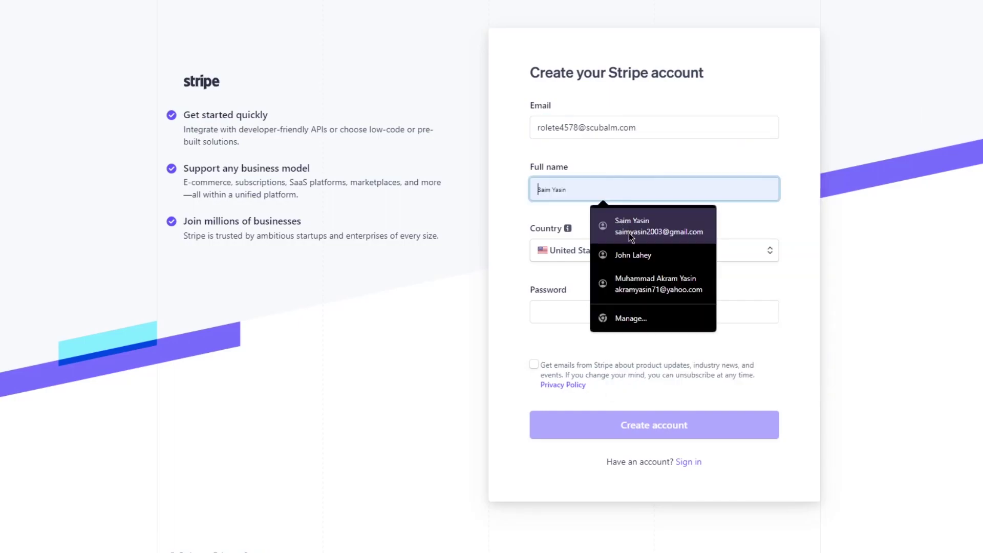
pyautogui.click(638, 252)
# Browse the country list and keep United States as the country
pyautogui.click(623, 249)
pyautogui.scroll(-10, 617, 315)
pyautogui.scroll(-4, 620, 315)
pyautogui.scroll(7, 628, 334)
pyautogui.scroll(-7, 628, 336)
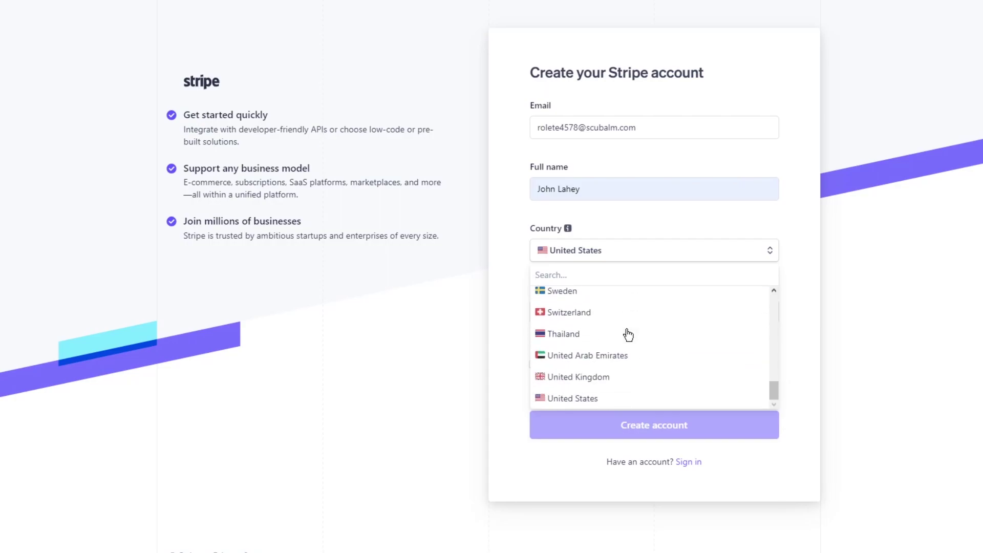
pyautogui.scroll(8, 628, 335)
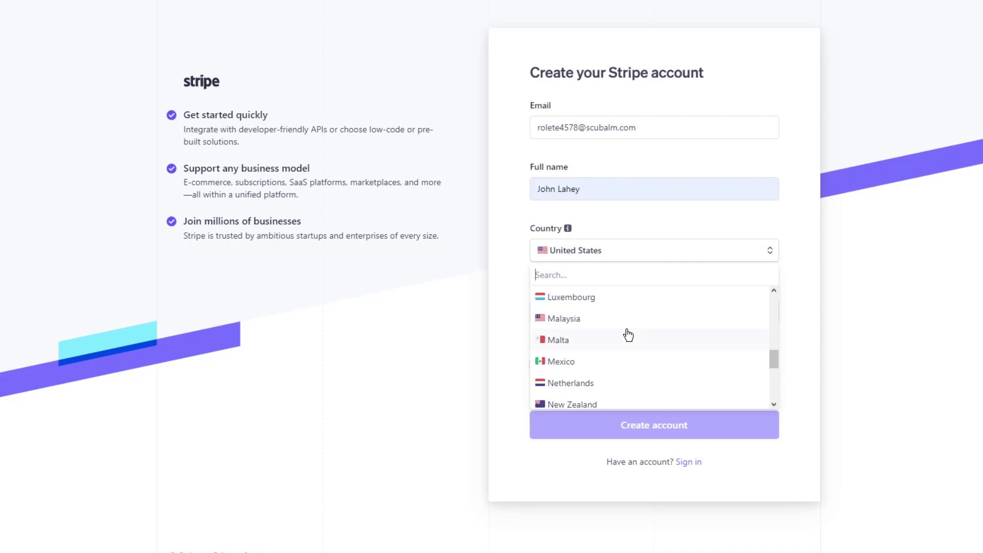
pyautogui.scroll(8, 628, 335)
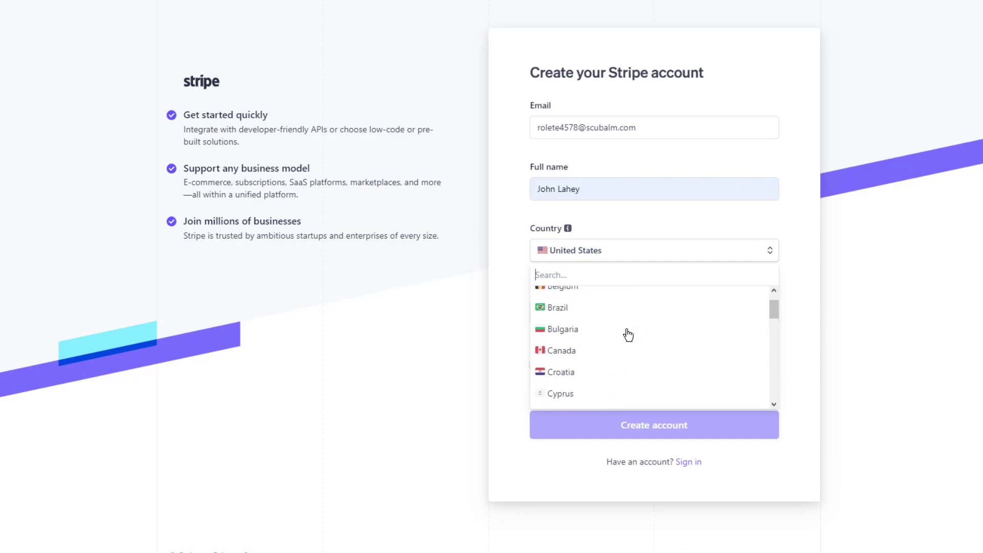
pyautogui.write('p')
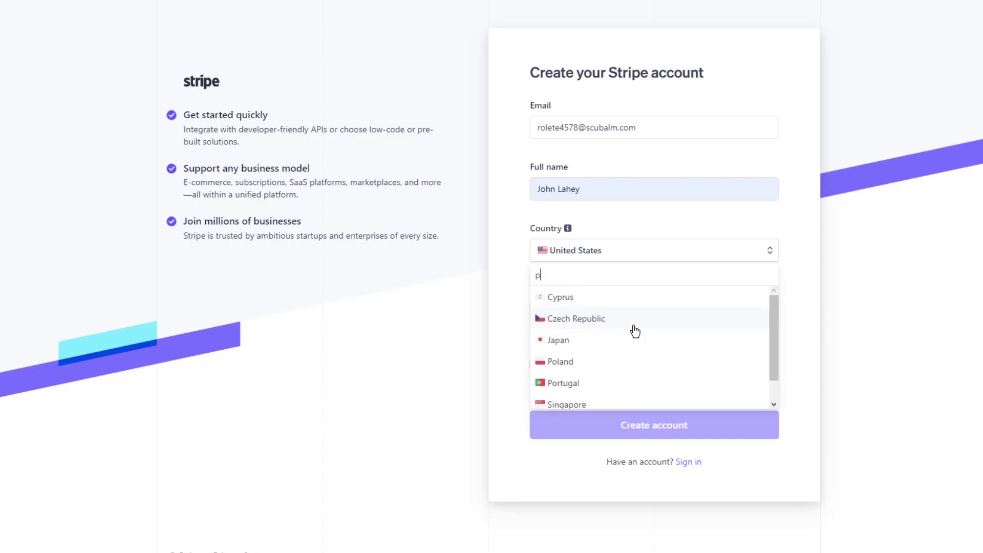
pyautogui.write('a')
pyautogui.press('BackSpace')
pyautogui.press('BackSpace')
pyautogui.click(818, 318)
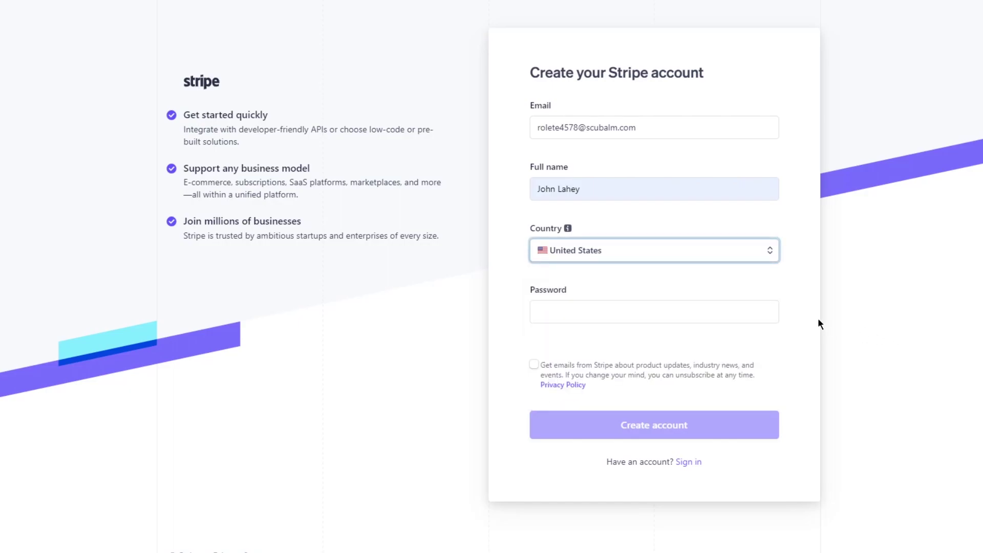
# Replace the weak password with a stronger one and submit Create account
pyautogui.click(604, 312)
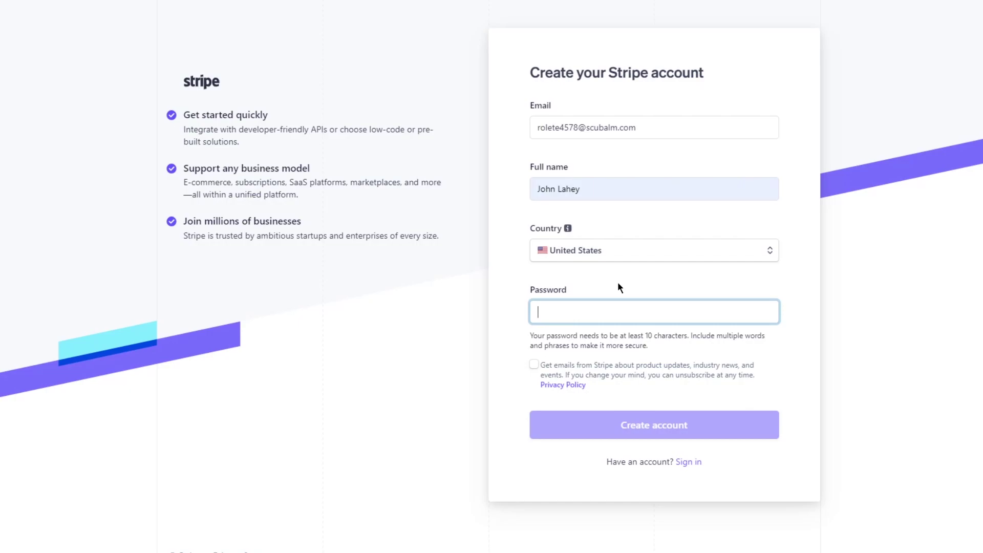
pyautogui.write('•••••••••')
pyautogui.click(411, 318)
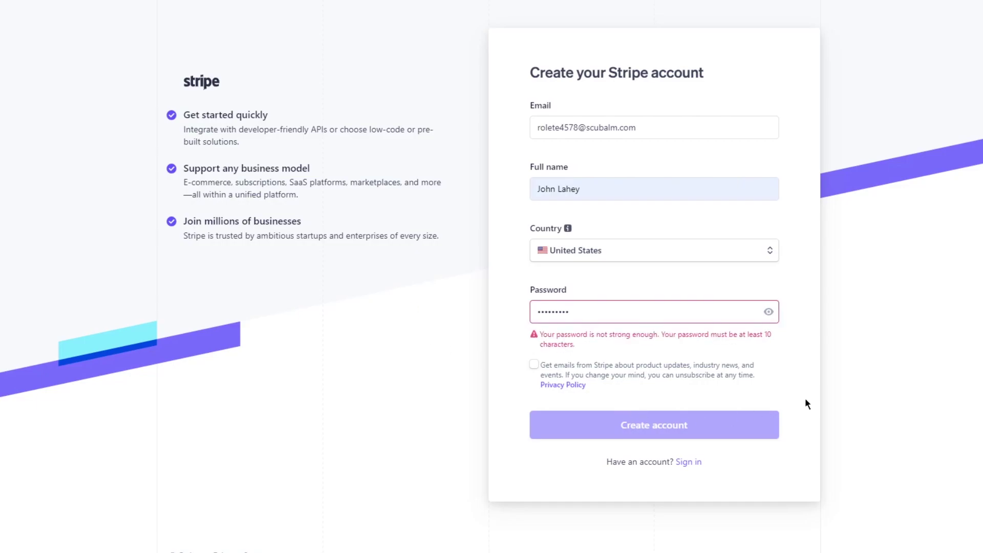
pyautogui.moveTo(683, 316); pyautogui.dragTo(499, 358)
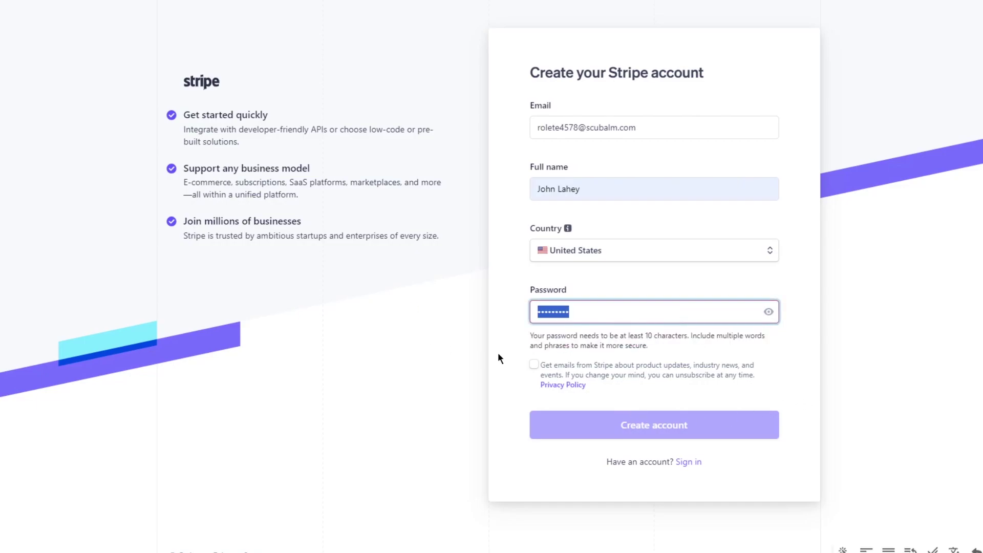
pyautogui.write('••••')
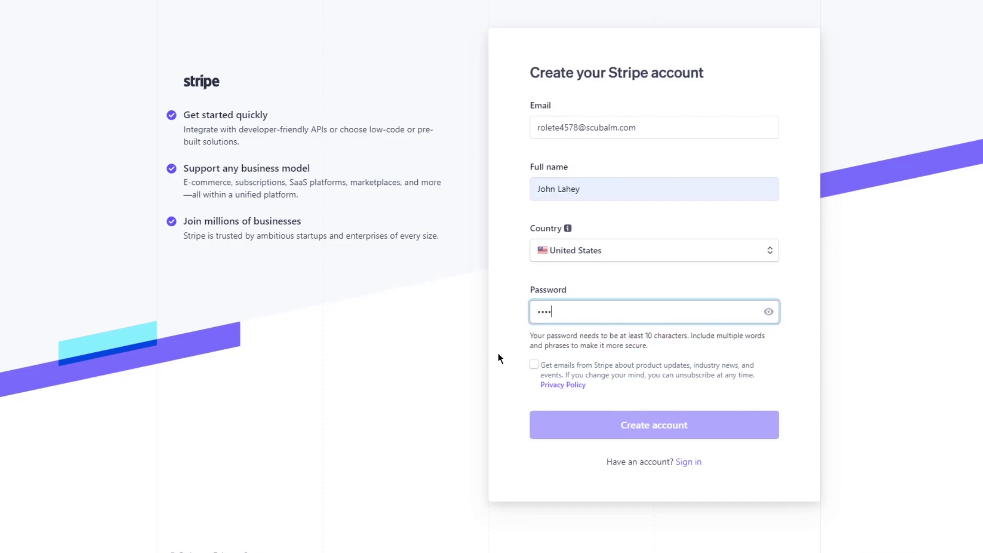
pyautogui.write('•••••••••')
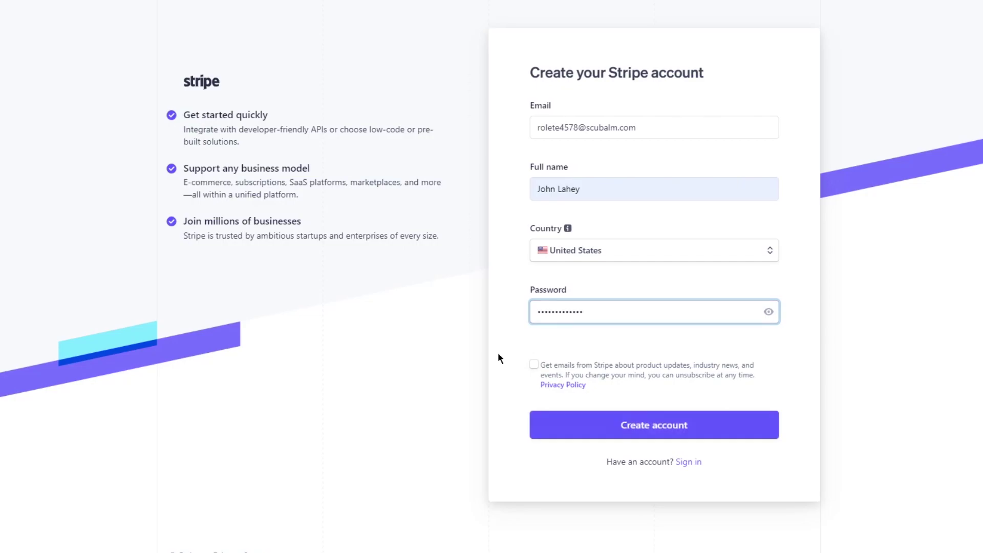
pyautogui.click(498, 353)
pyautogui.click(605, 434)
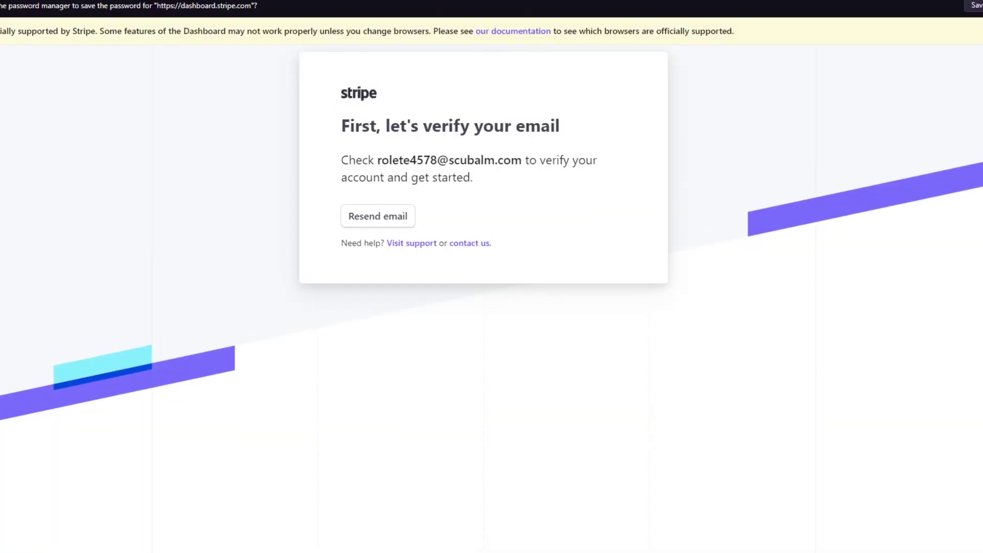
# Save the new Stripe account password in the browser's prompt
pyautogui.click(976, 7)
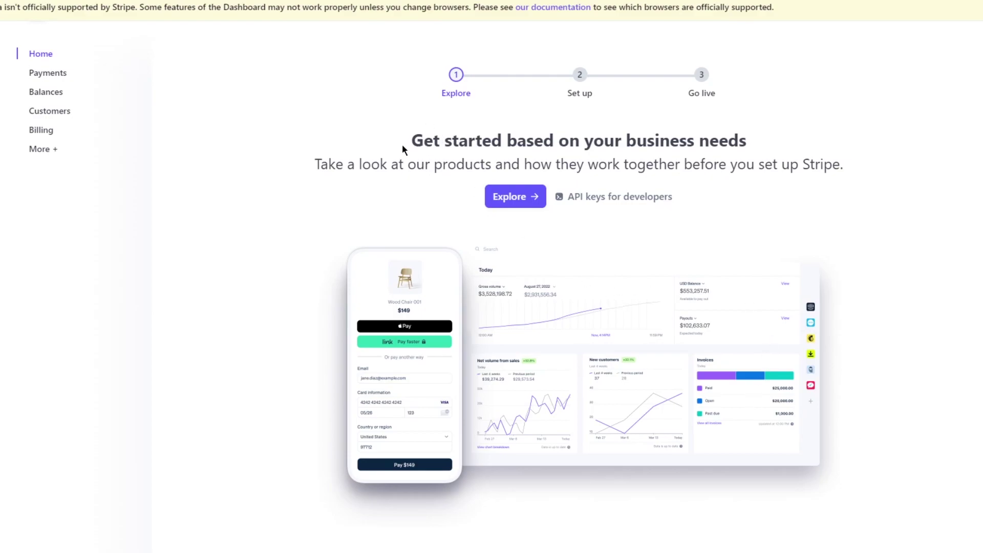
# Select part of the getting-started description on the test-mode Dashboard Home
pyautogui.moveTo(433, 164); pyautogui.dragTo(774, 163)
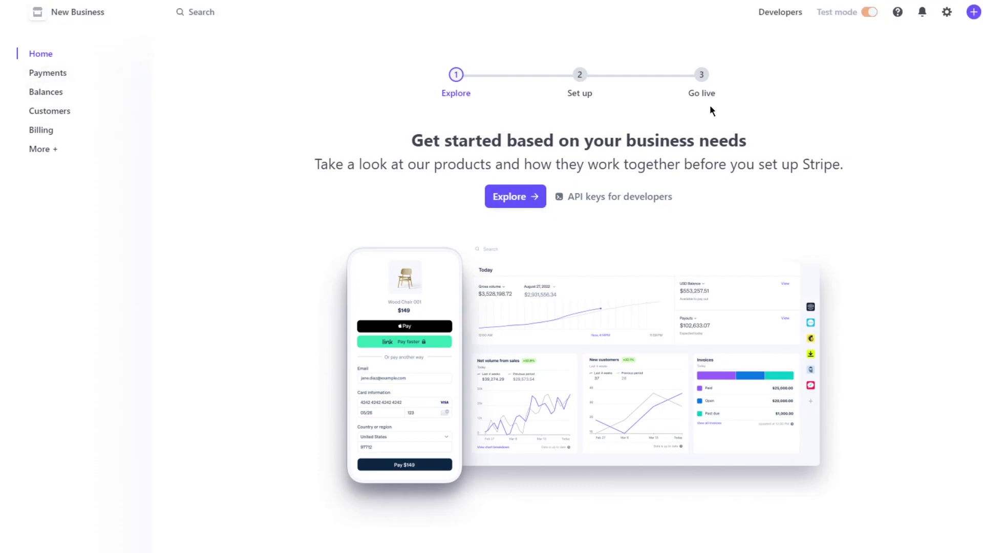
# Go to Payments, review its options, and choose Create a payment under Manually charge a customer
pyautogui.click(43, 74)
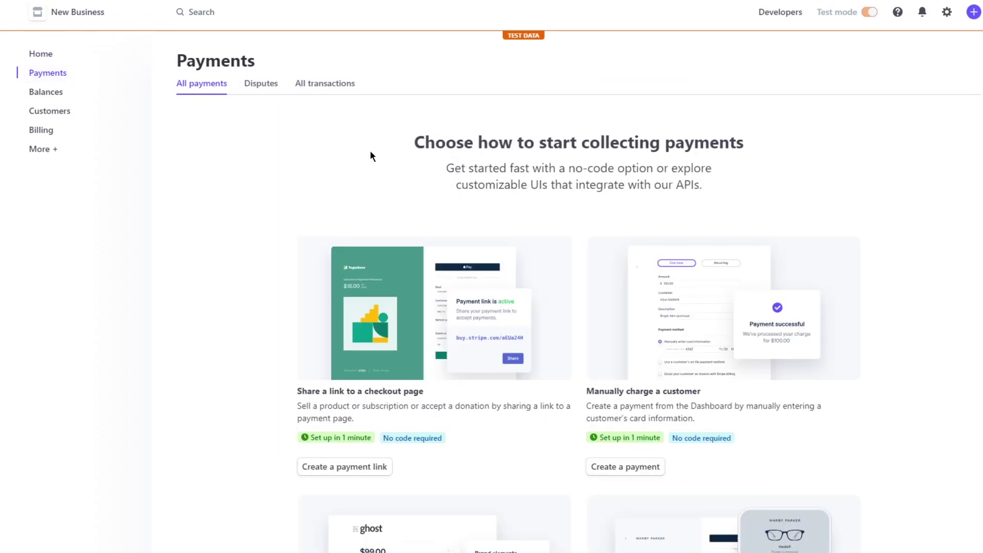
pyautogui.scroll(-8, 462, 199)
pyautogui.scroll(8, 463, 199)
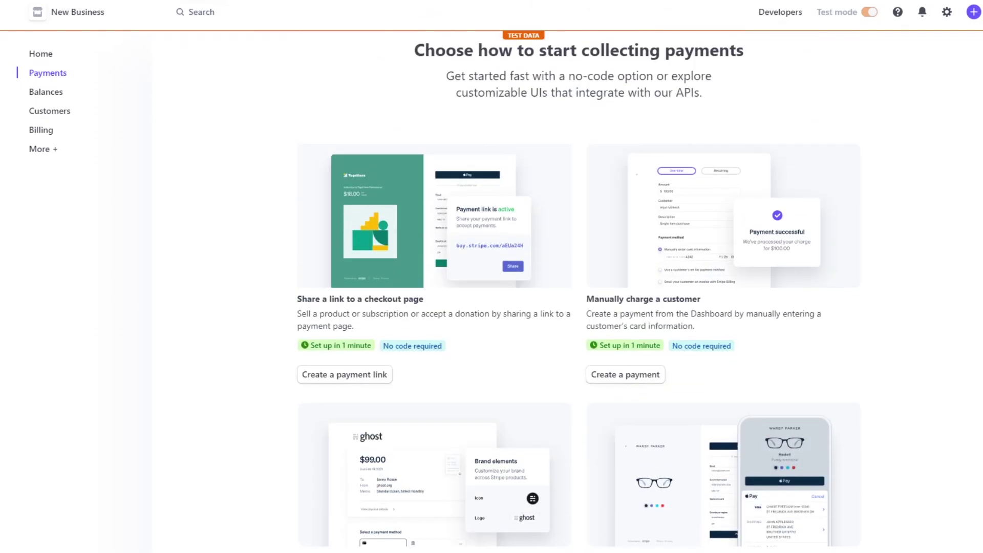
pyautogui.scroll(-6, 462, 199)
pyautogui.scroll(8, 305, 333)
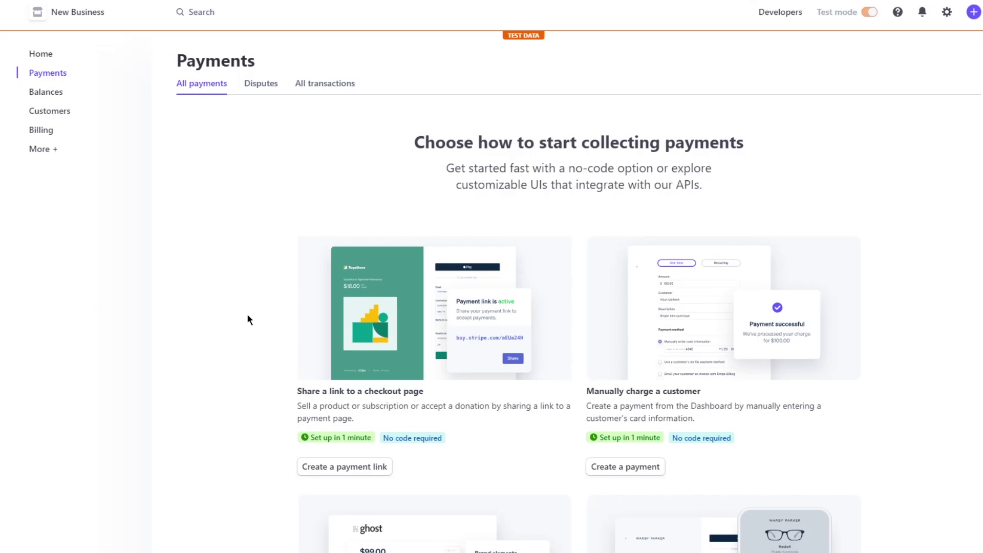
pyautogui.scroll(-6, 247, 316)
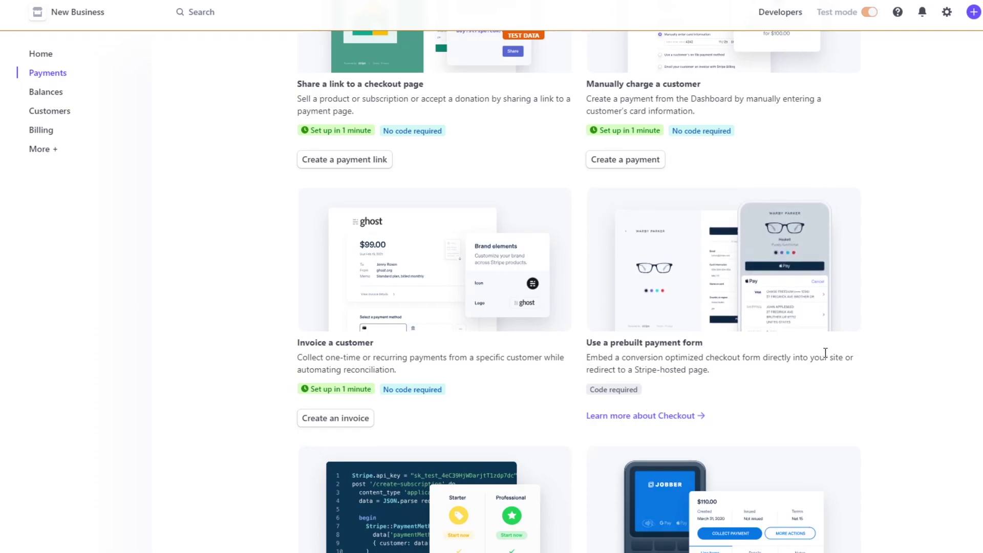
pyautogui.scroll(-3, 826, 352)
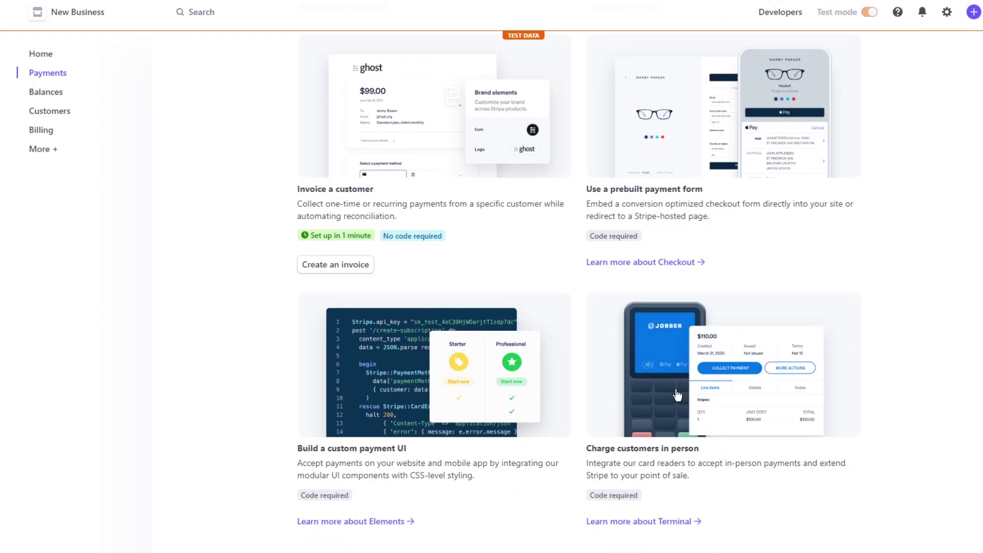
pyautogui.scroll(8, 822, 281)
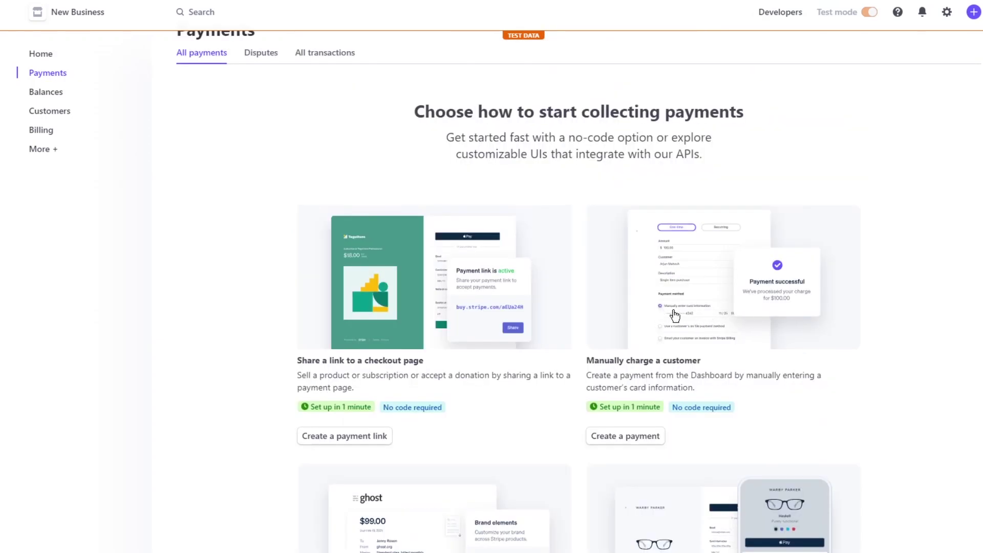
pyautogui.click(625, 436)
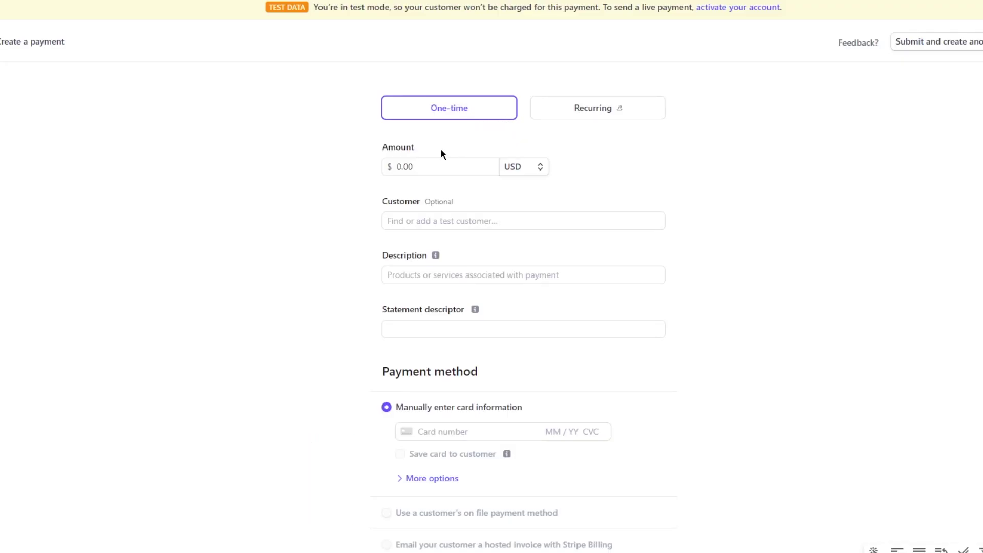
# Set the one-time payment amount to 90.00 USD
pyautogui.click(435, 169)
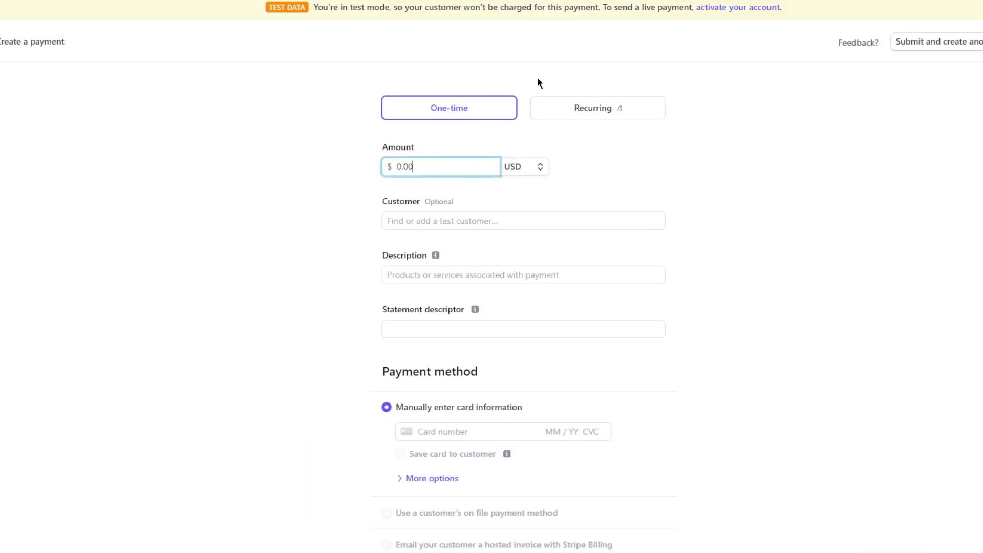
pyautogui.press('Left')
pyautogui.press('Left')
pyautogui.press('Left')
pyautogui.write('90')
# Create a new customer from the typed name and attach it to the payment
pyautogui.click(491, 224)
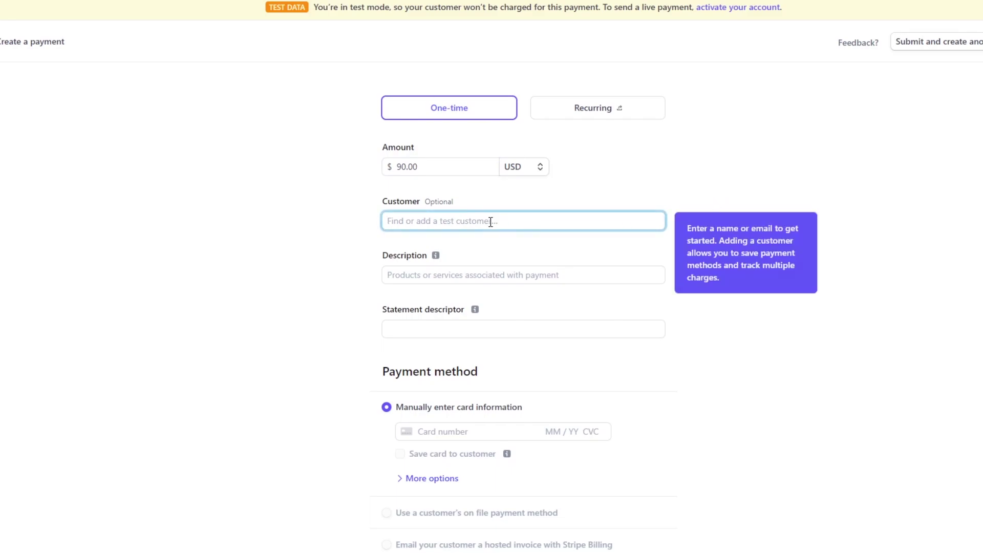
pyautogui.write('John')
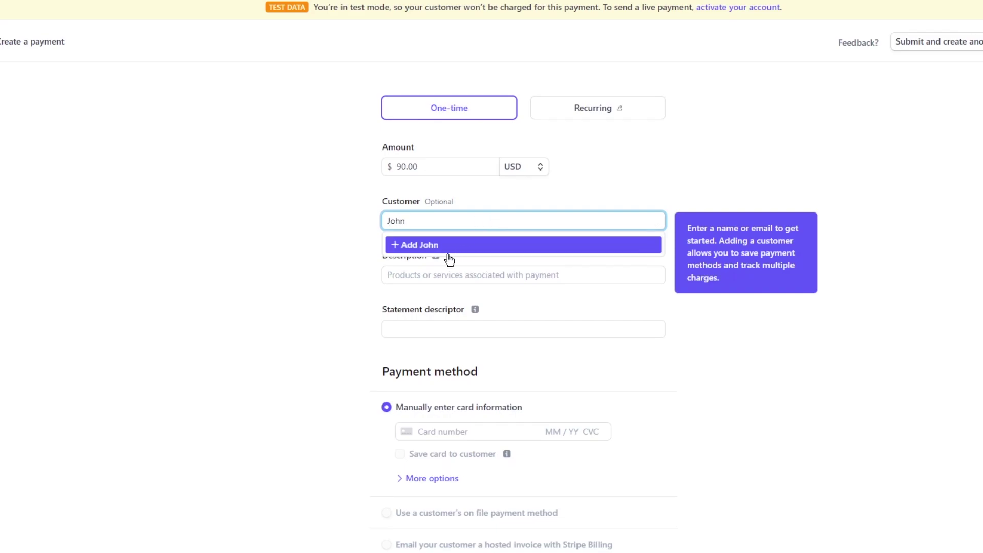
pyautogui.click(443, 251)
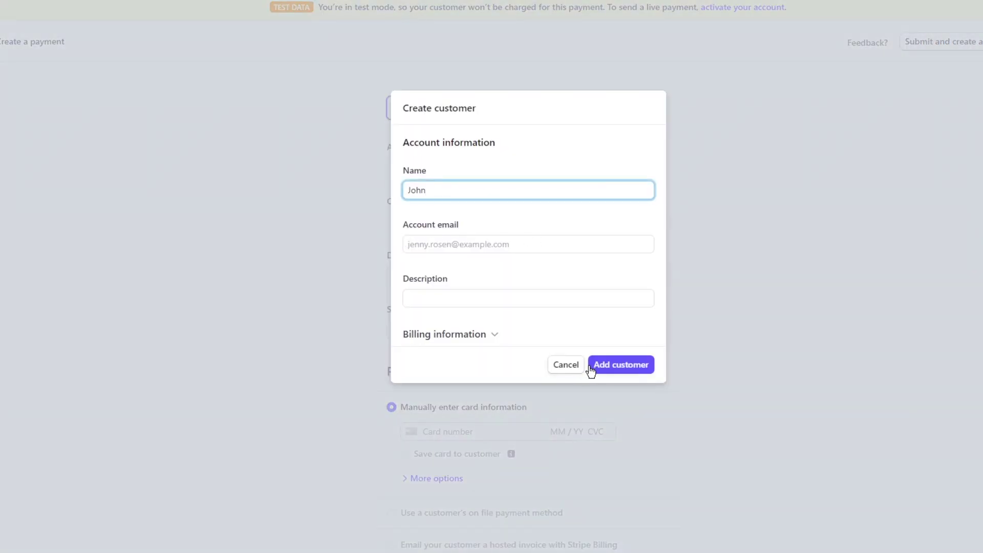
pyautogui.click(598, 367)
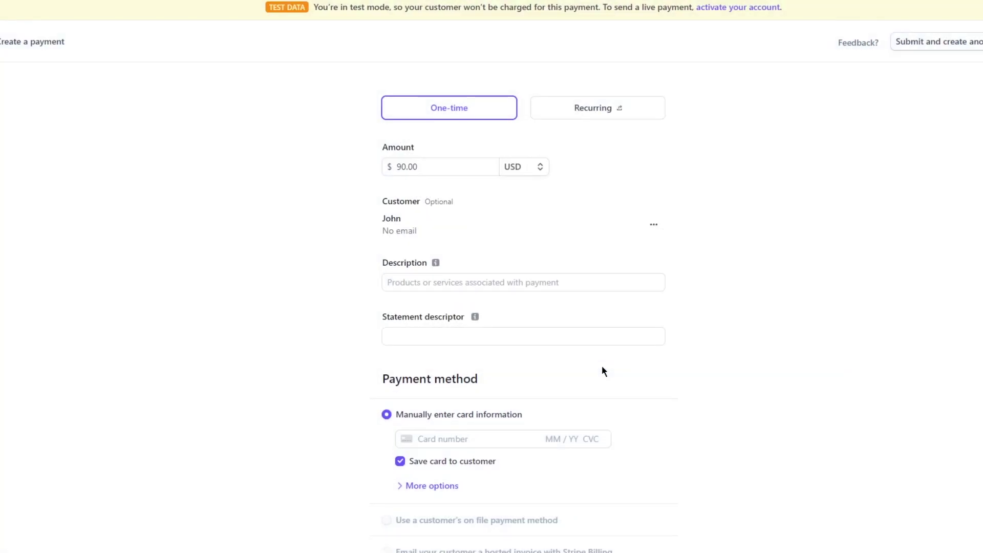
pyautogui.click(608, 282)
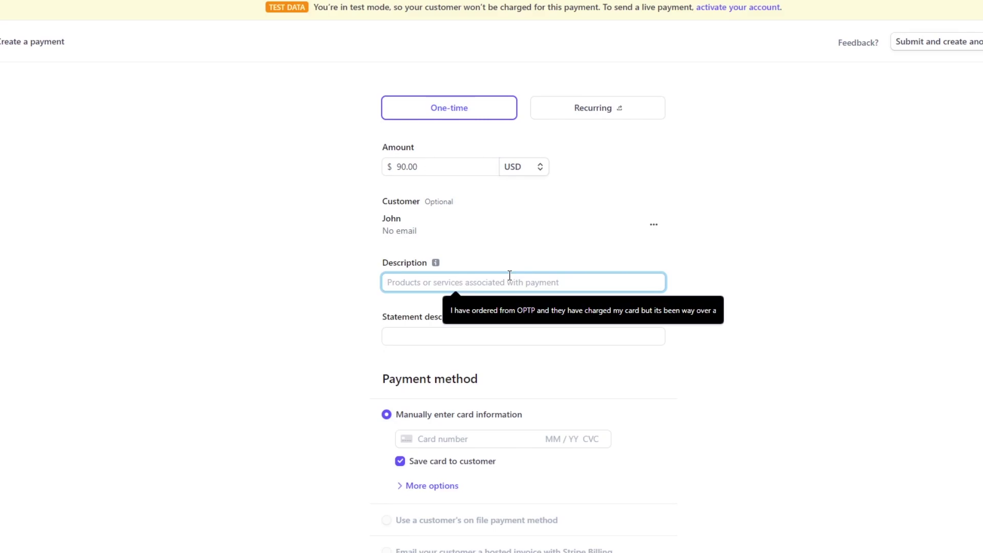
# Enter description 'nike air jordans elite' and statement descriptor 'Shoes Hoppers'
pyautogui.write('nike air jordans elite')
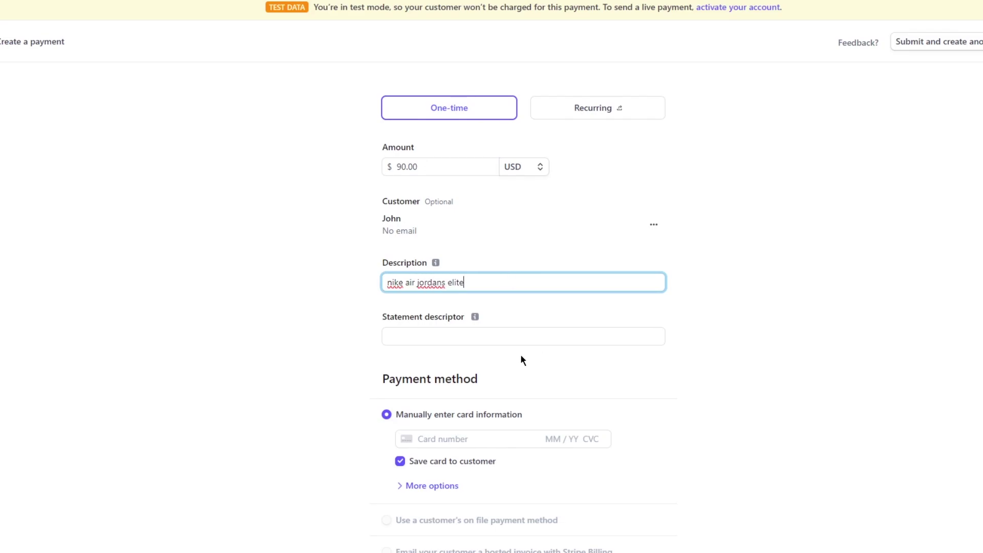
pyautogui.click(461, 331)
pyautogui.moveTo(477, 319)
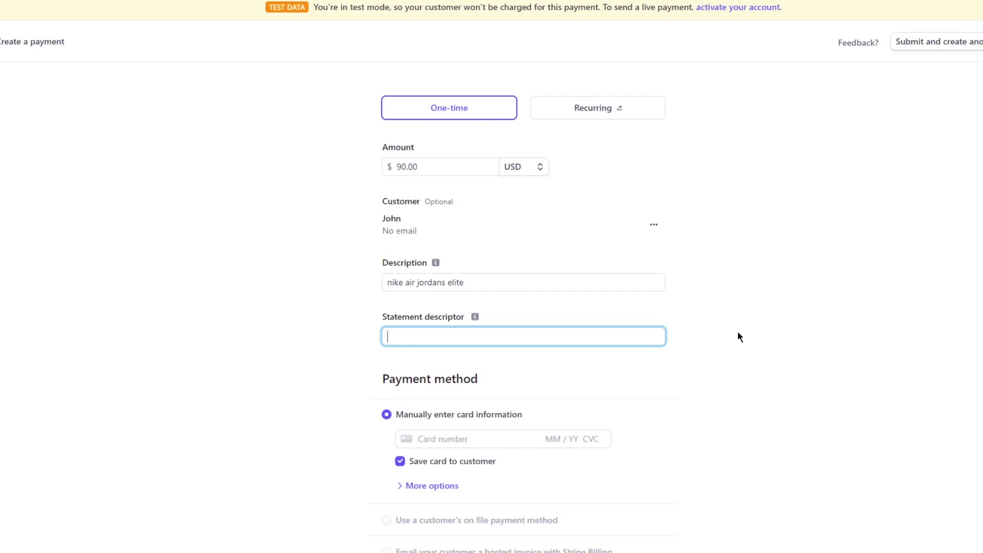
pyautogui.write('Shoes Hoppers')
pyautogui.click(676, 352)
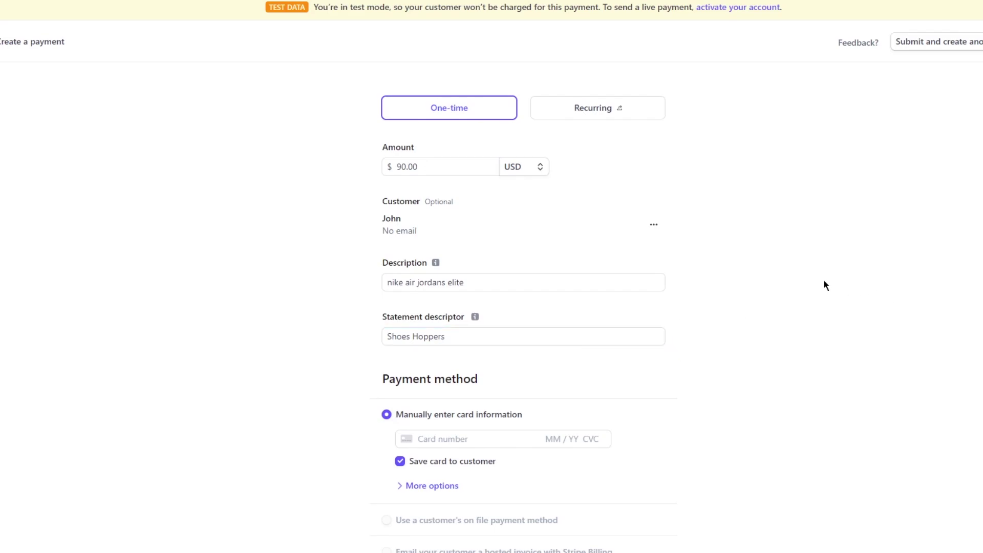
pyautogui.click(471, 439)
pyautogui.click(657, 408)
# Leave the card number empty and discard the 90.00 USD payment form with Esc
pyautogui.click(426, 439)
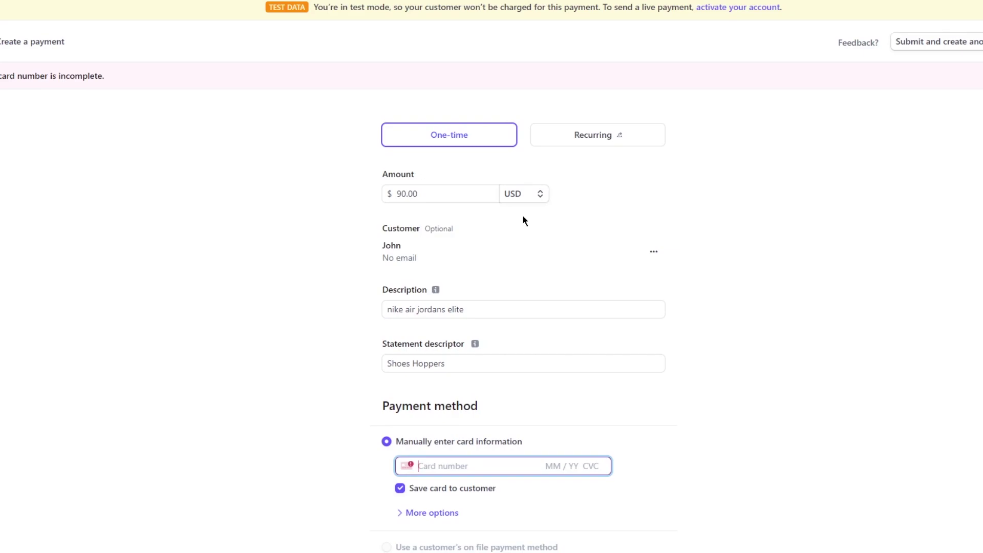
pyautogui.click(698, 394)
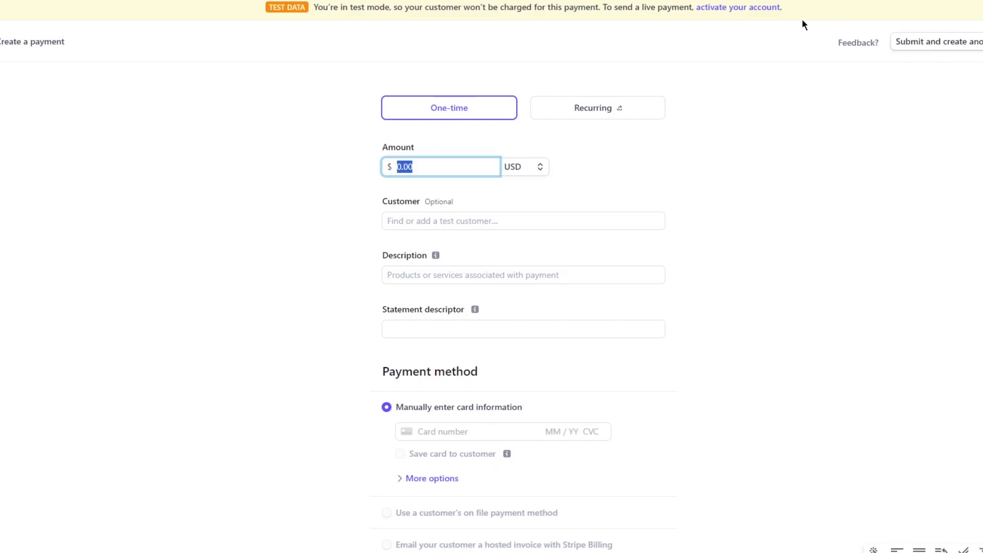
pyautogui.click(224, 152)
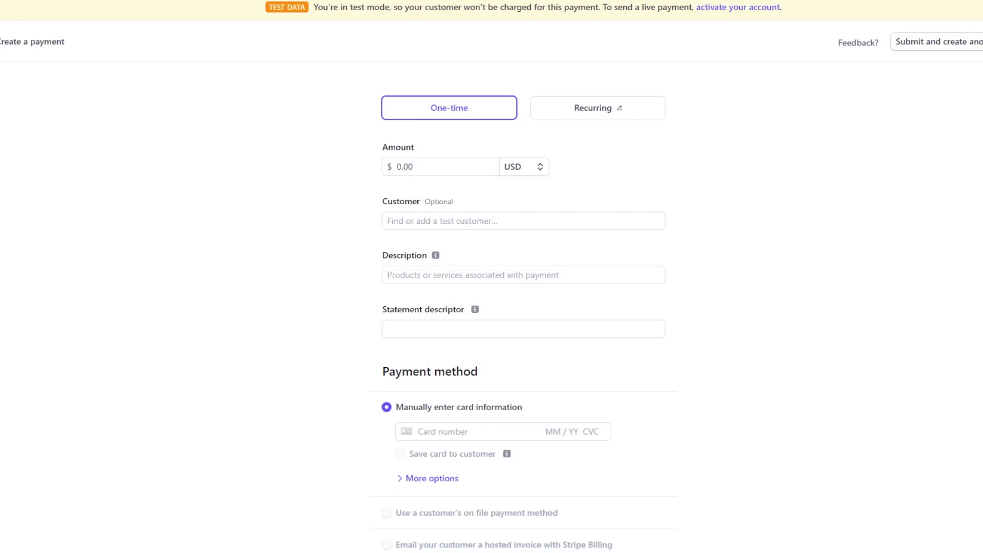
pyautogui.press('Escape')
pyautogui.scroll(-6, 297, 149)
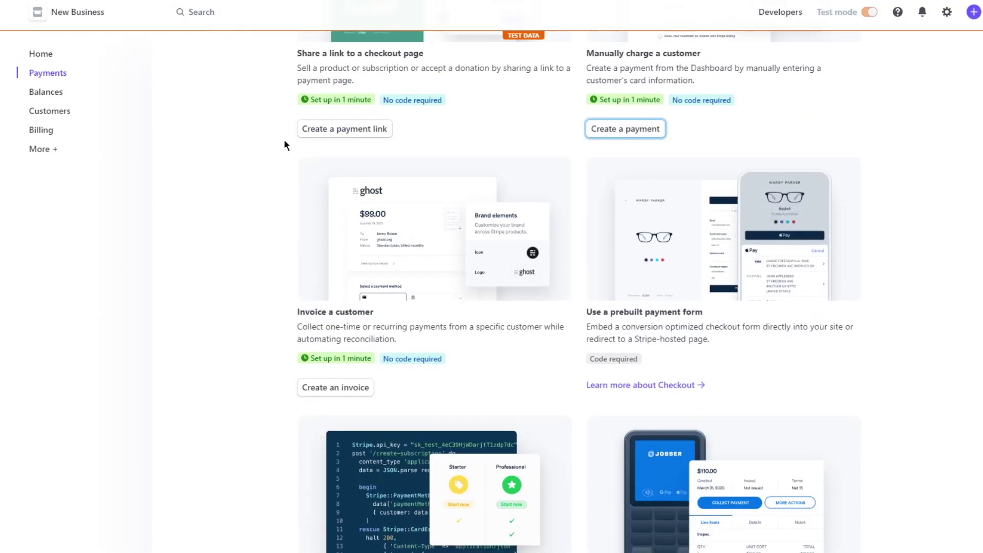
pyautogui.scroll(3, 283, 140)
pyautogui.scroll(3, 284, 140)
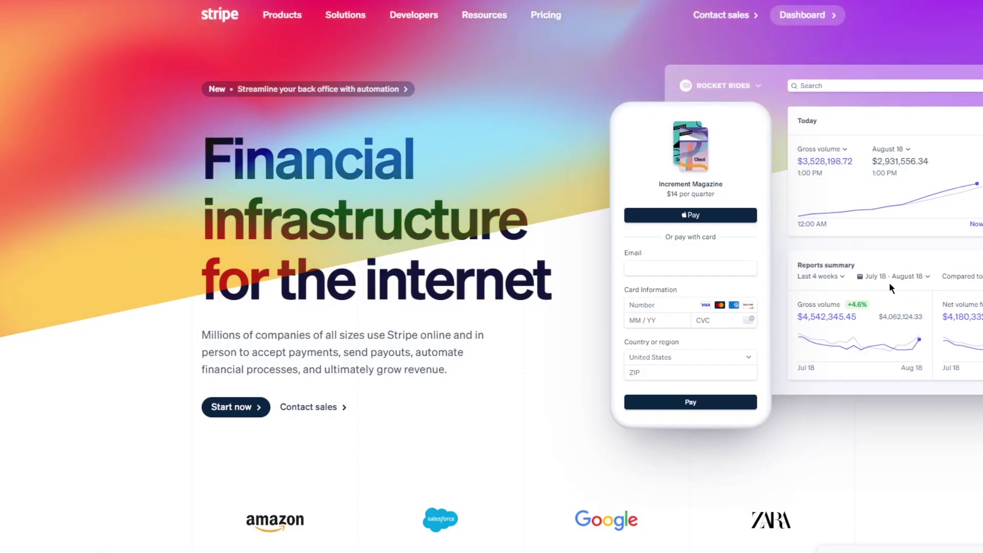
# Bring up the Products menu in the stripe.com top navigation bar
pyautogui.moveTo(265, 8)
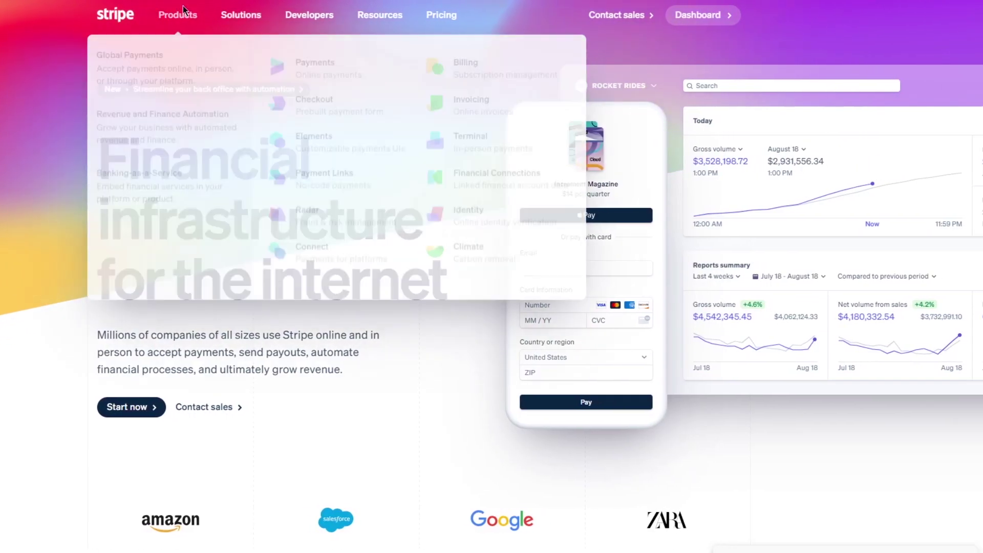
pyautogui.moveTo(176, 12)
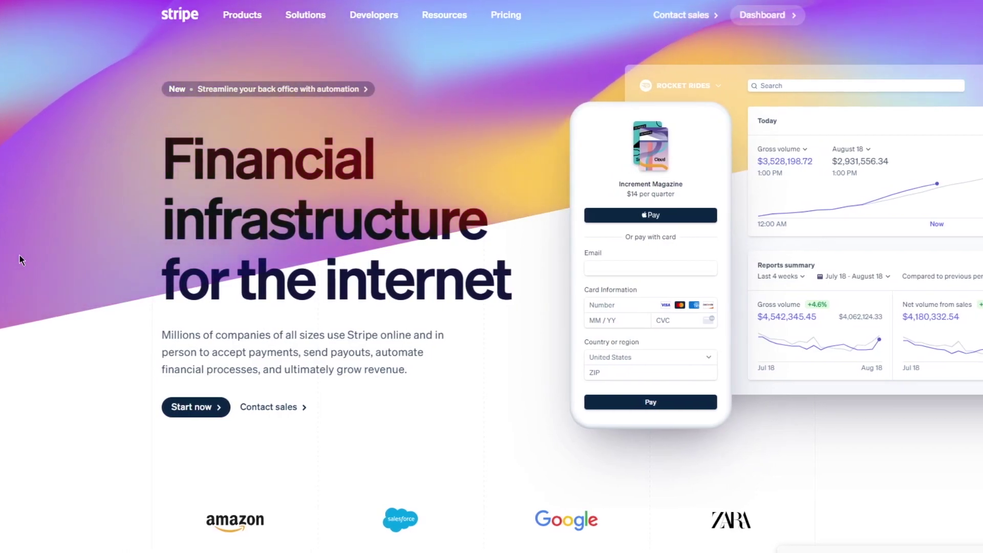
# Go to Pricing and highlight the Standard 2.9% + 30¢ per-charge fee and Custom plan heading
pyautogui.click(505, 17)
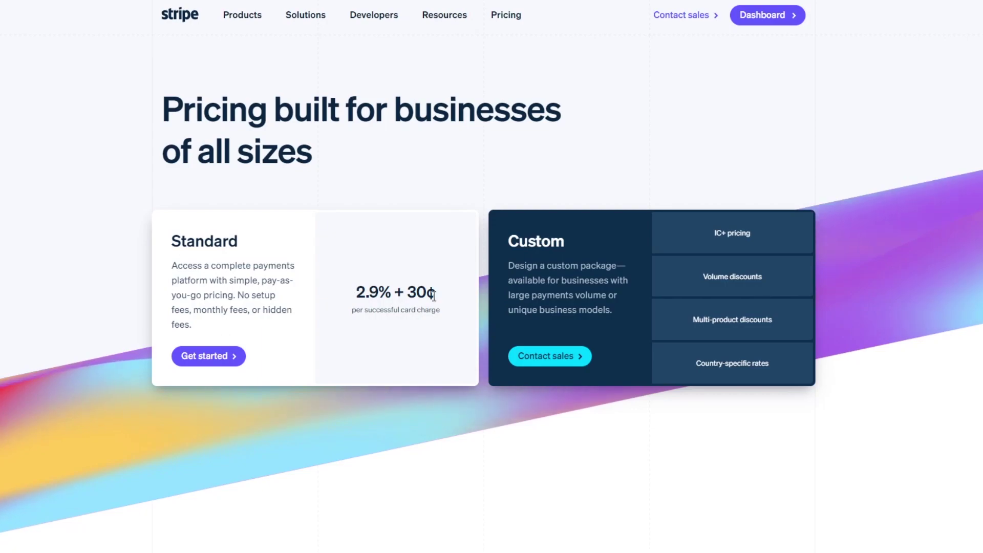
pyautogui.moveTo(483, 302); pyautogui.dragTo(617, 296)
pyautogui.click(404, 310)
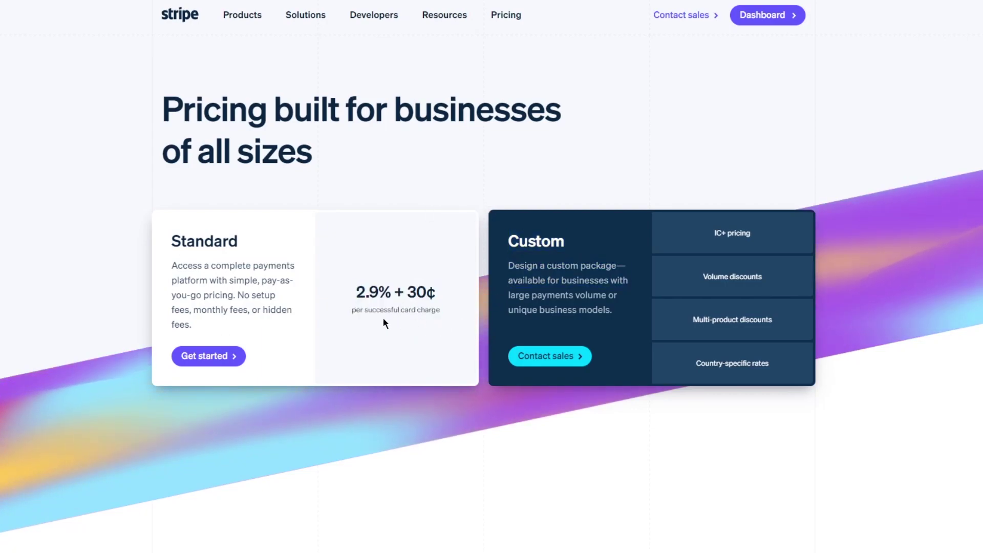
pyautogui.tripleClick(361, 307)
pyautogui.click(425, 326)
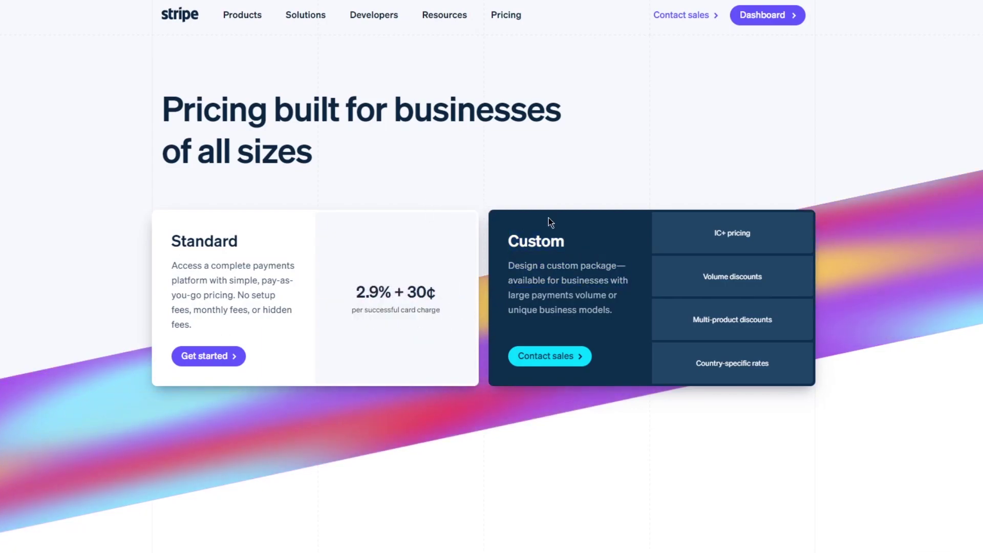
pyautogui.moveTo(497, 239); pyautogui.dragTo(566, 241)
pyautogui.click(576, 252)
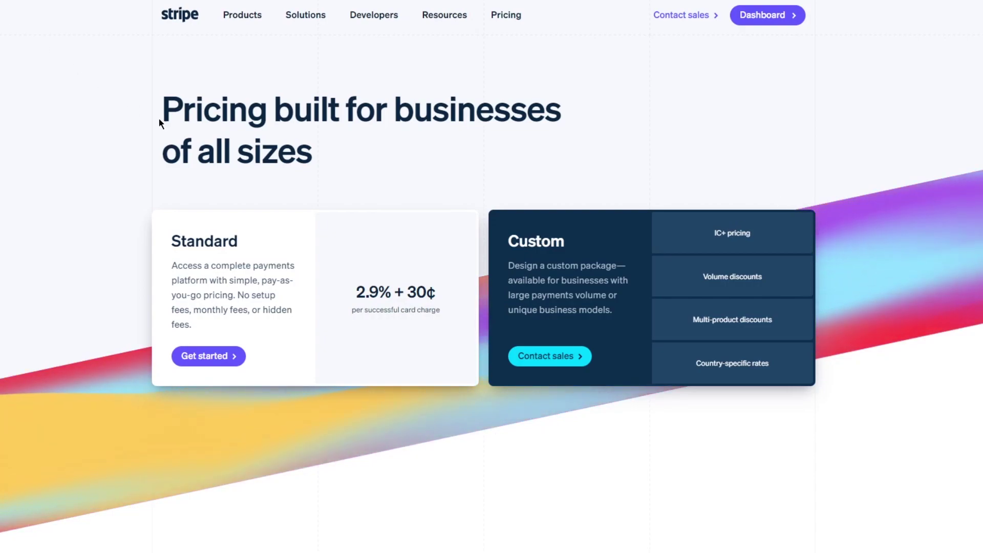
pyautogui.moveTo(322, 14)
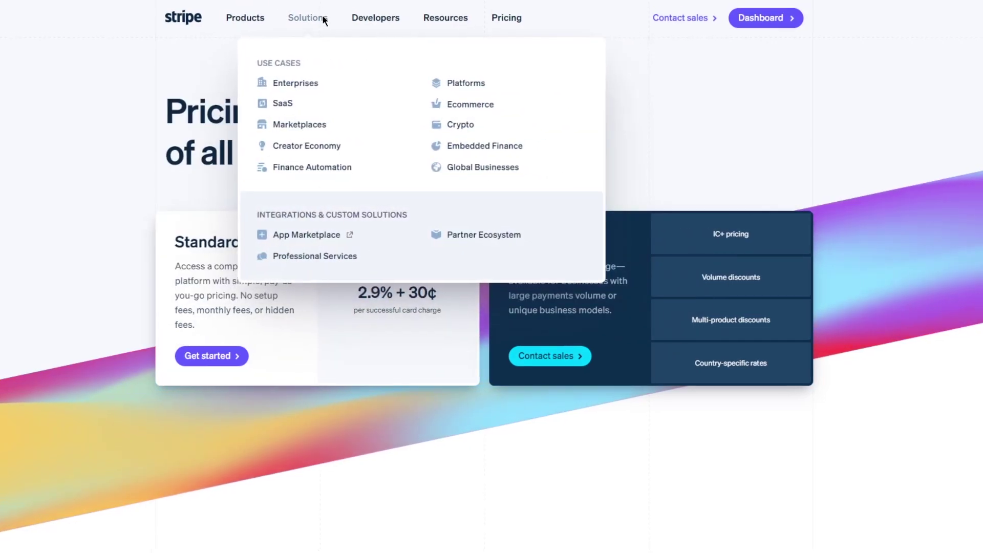